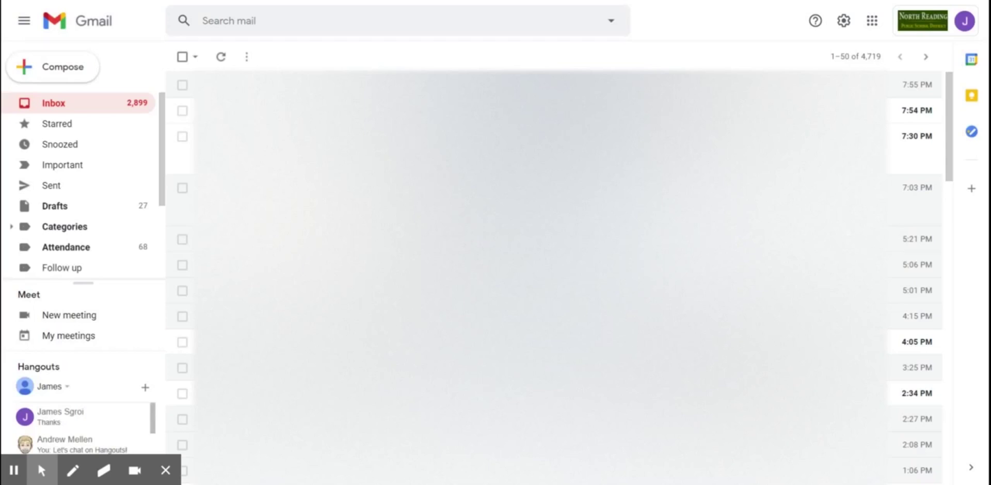
# Start a filter for messages like the newest meeting data message under the Attendance label
pyautogui.moveTo(66, 248); pyautogui.dragTo(186, 206)
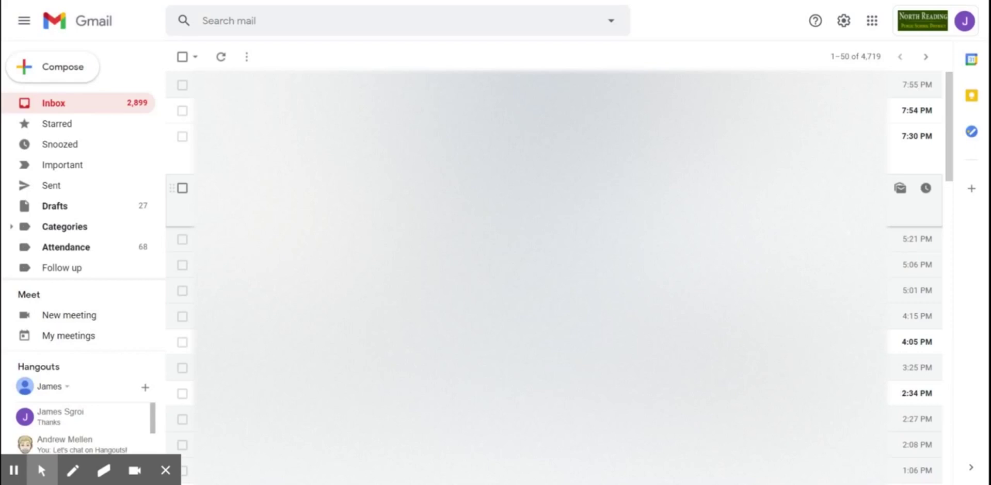
pyautogui.click(68, 249)
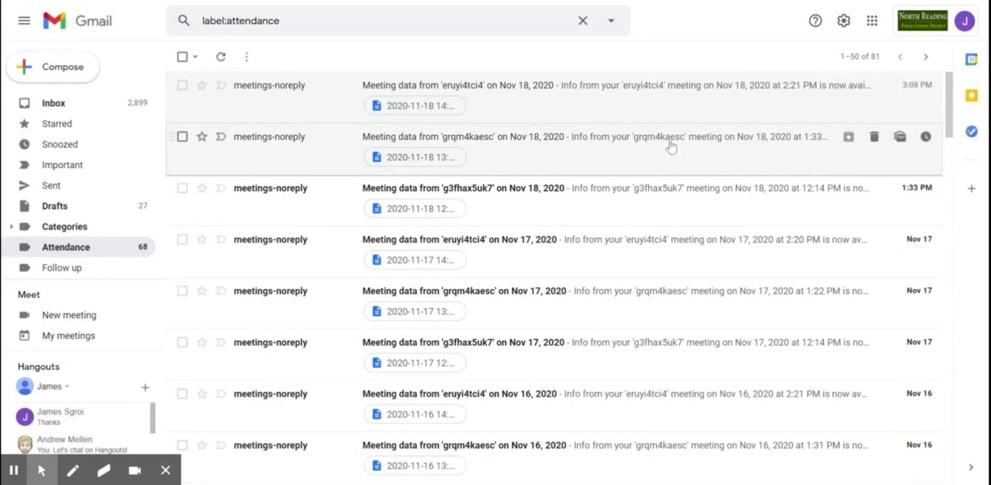
pyautogui.click(626, 95)
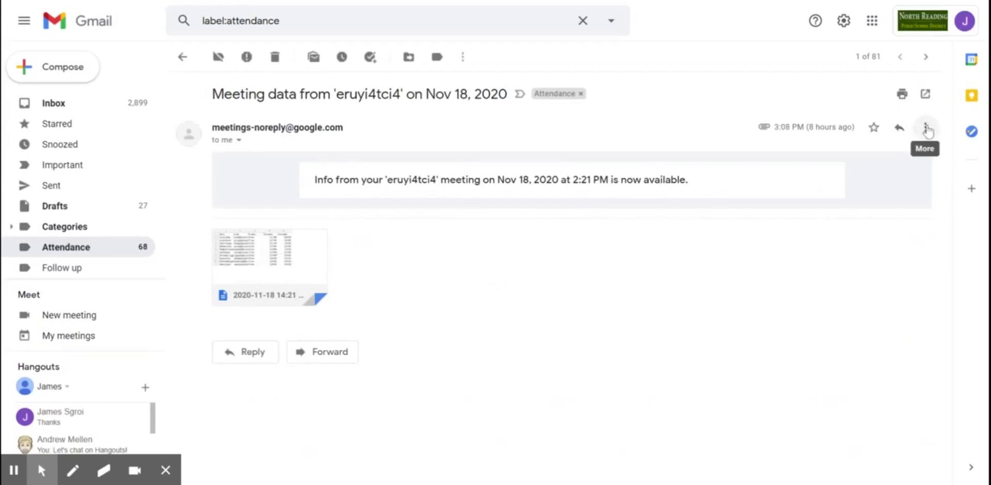
pyautogui.click(926, 129)
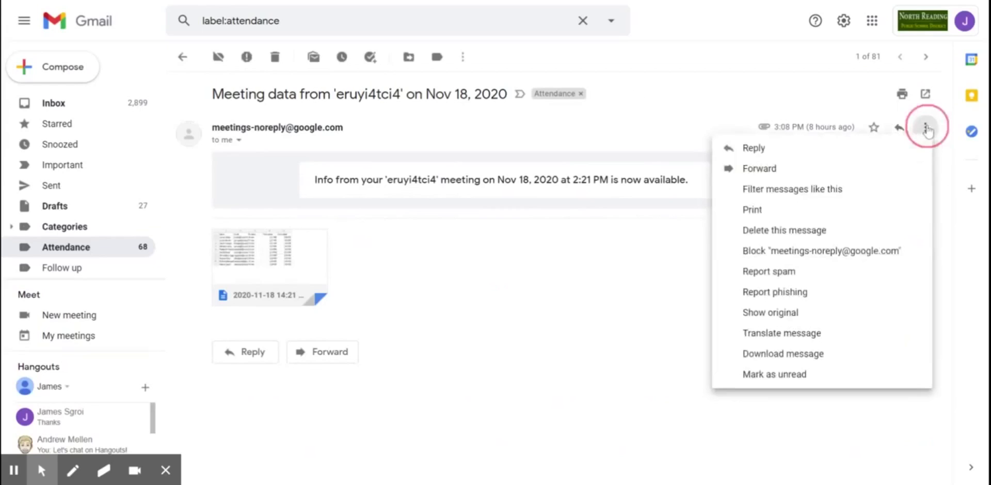
pyautogui.click(811, 200)
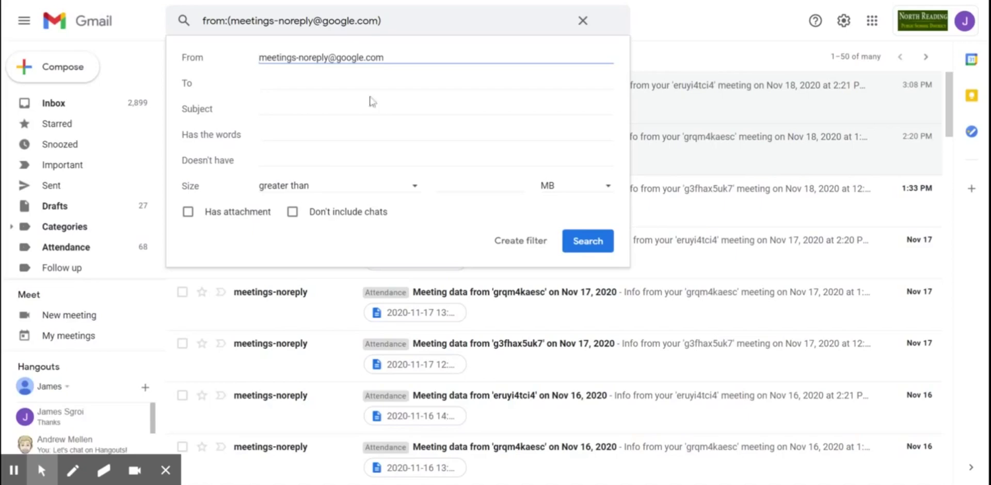
# Require the words "Meeting data from" in the filter criteria and search for matching messages
pyautogui.click(338, 134)
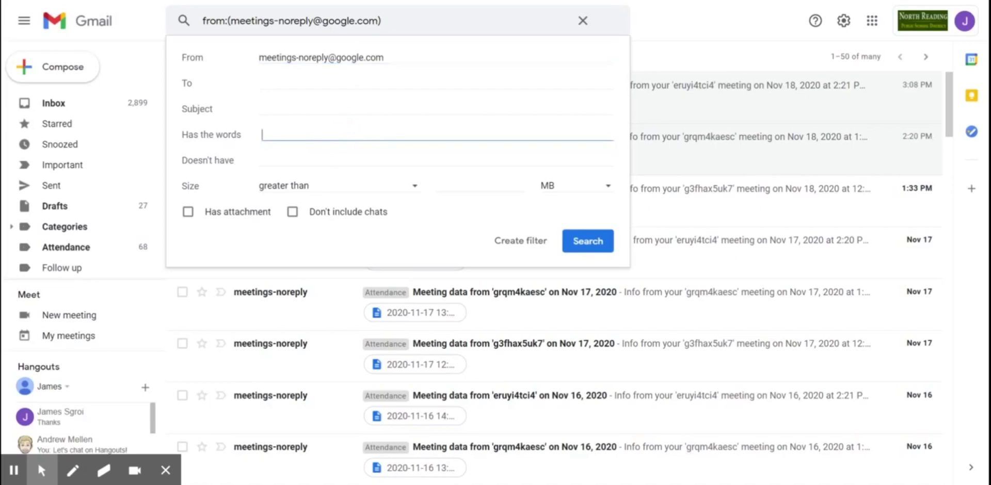
pyautogui.write('"Meeting data from"')
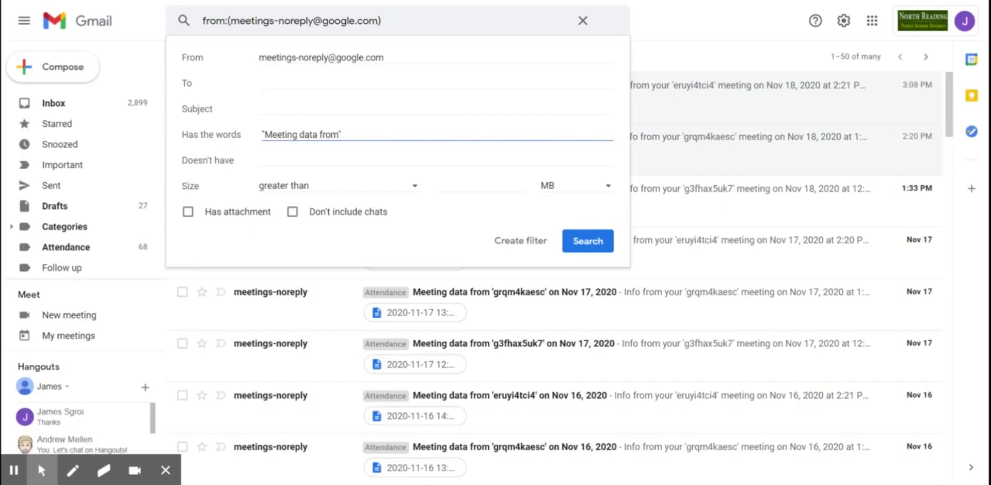
pyautogui.click(587, 249)
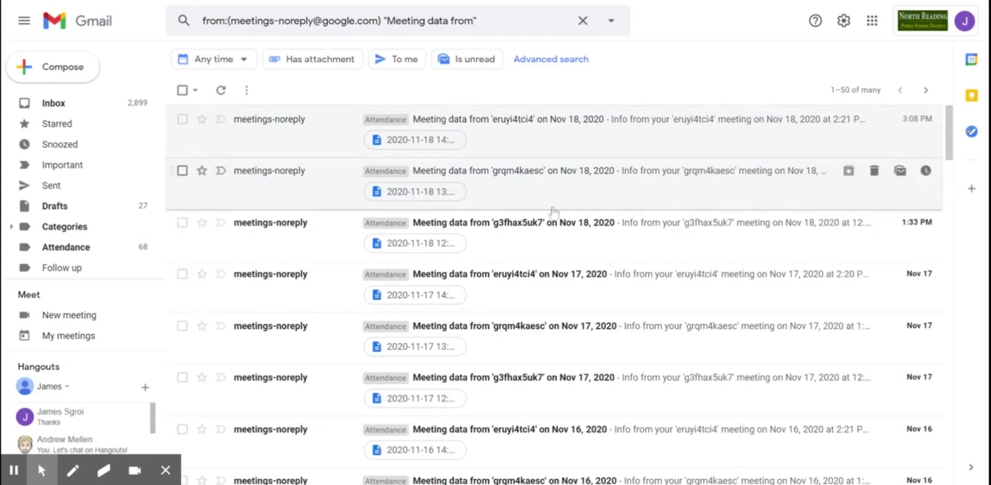
# Continue to the filter actions for these search criteria and set matching messages to skip the inbox
pyautogui.click(610, 23)
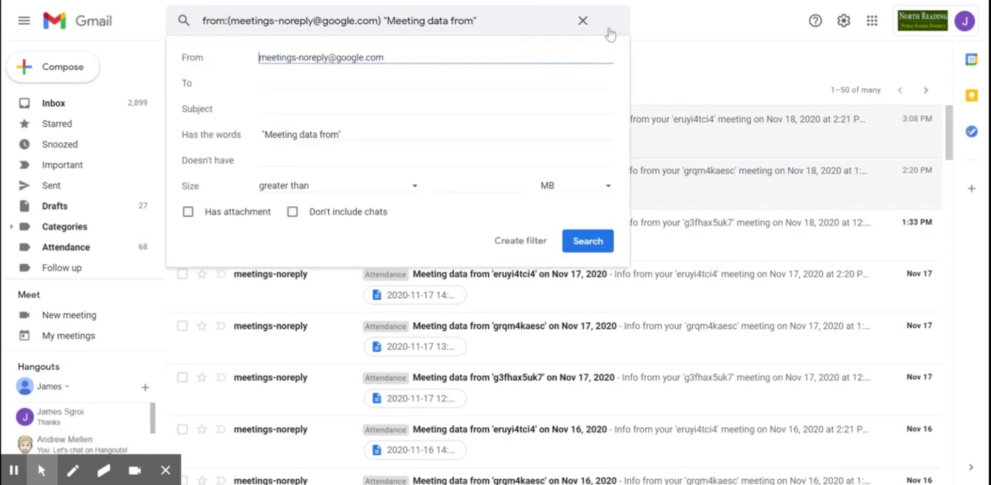
pyautogui.click(506, 245)
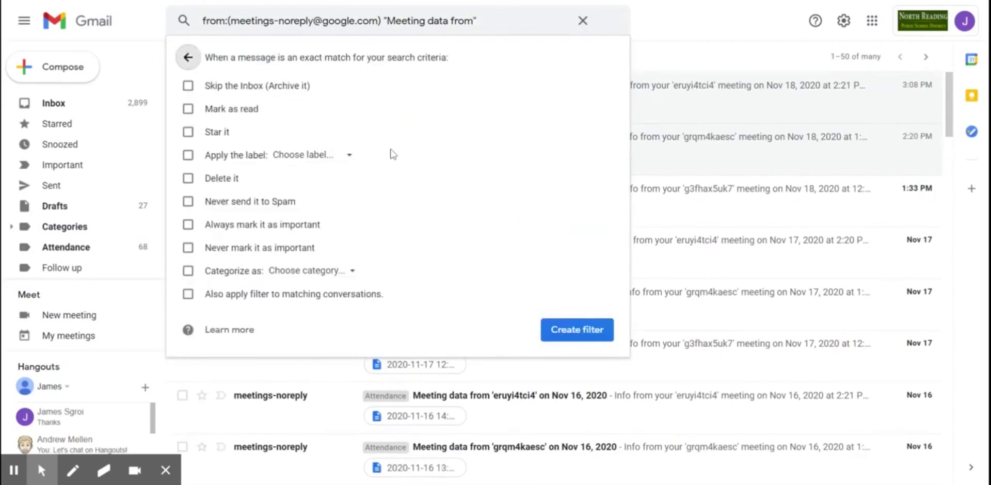
pyautogui.click(194, 92)
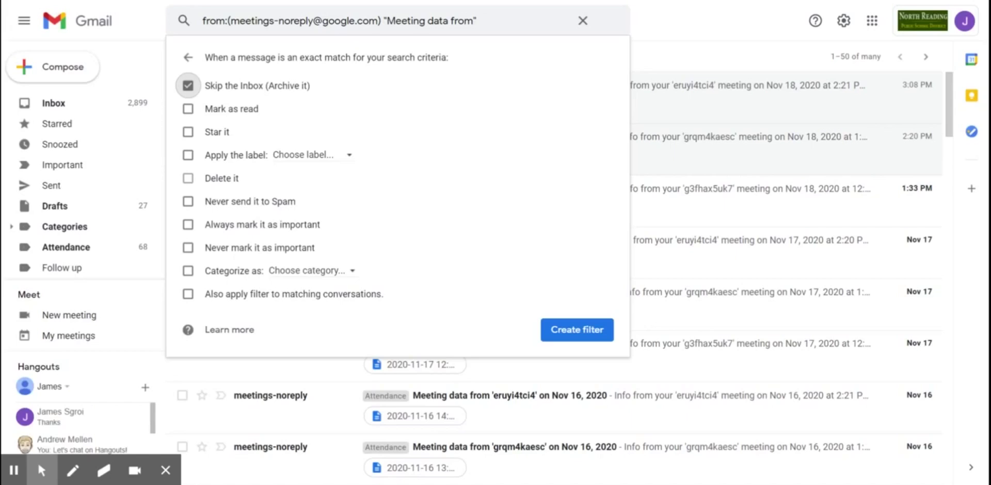
pyautogui.click(193, 157)
pyautogui.click(302, 159)
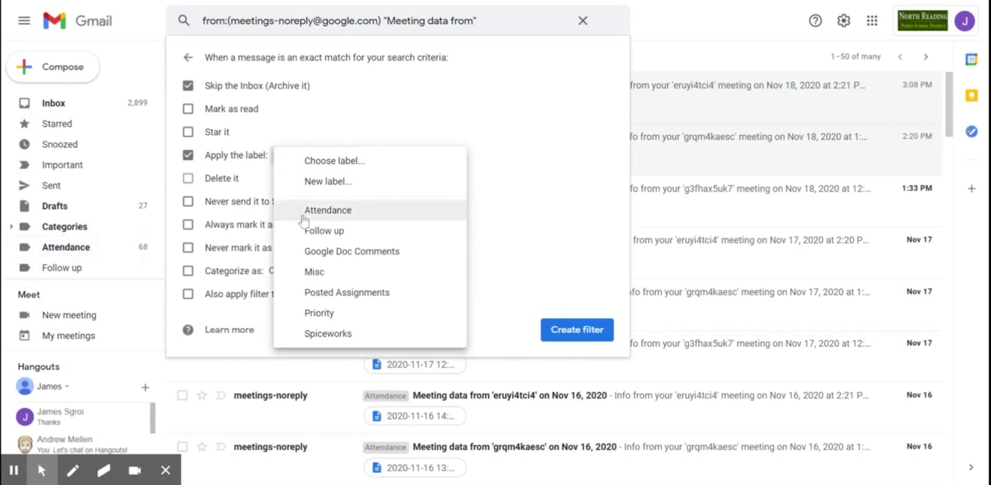
pyautogui.click(335, 181)
pyautogui.write('Att')
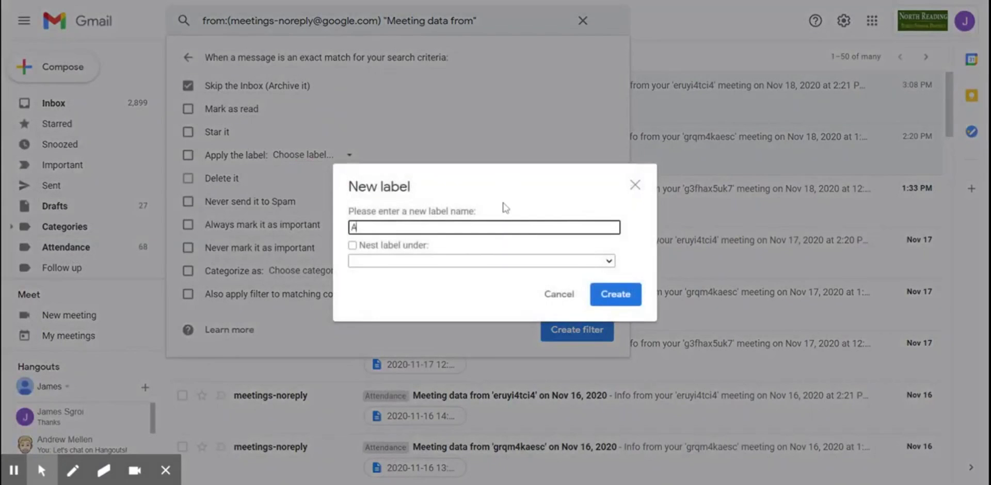
pyautogui.write('end')
pyautogui.press('BackSpace')
pyautogui.press('BackSpace')
pyautogui.write('ndac')
pyautogui.press('BackSpace')
pyautogui.write('nce')
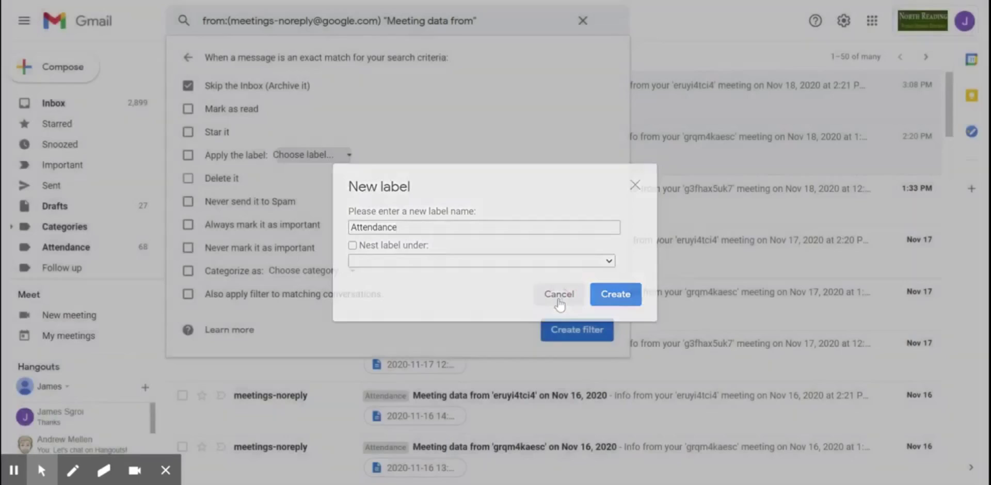
pyautogui.click(559, 304)
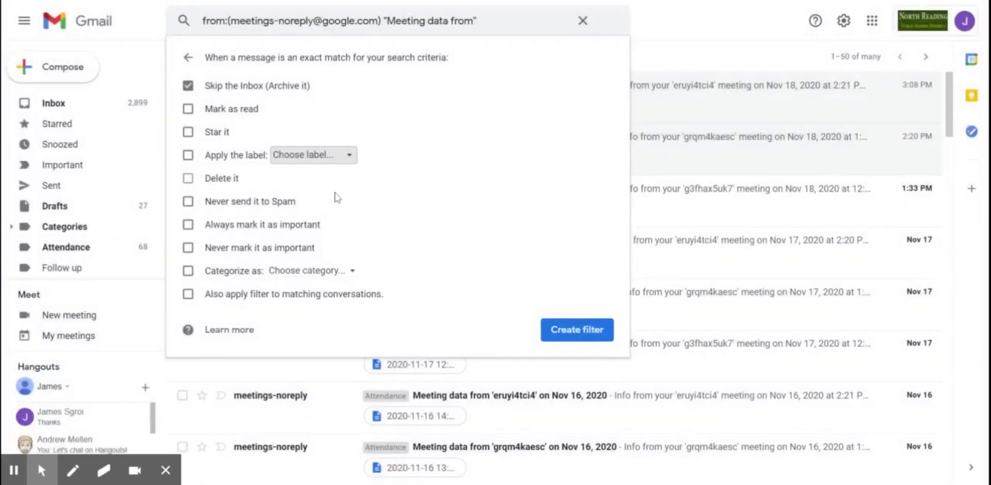
# Have the filter apply the existing Attendance label and create the filter
pyautogui.click(317, 164)
pyautogui.click(188, 155)
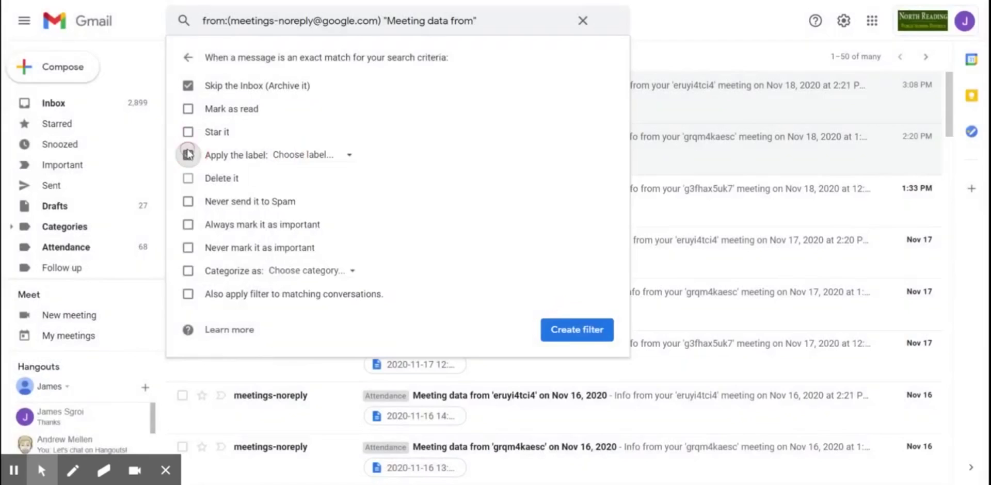
pyautogui.click(303, 164)
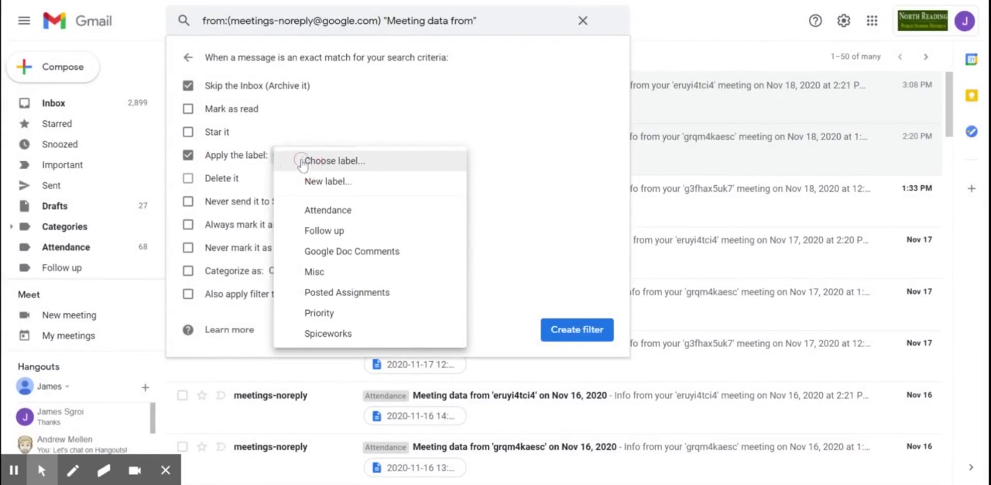
pyautogui.click(315, 211)
pyautogui.click(570, 325)
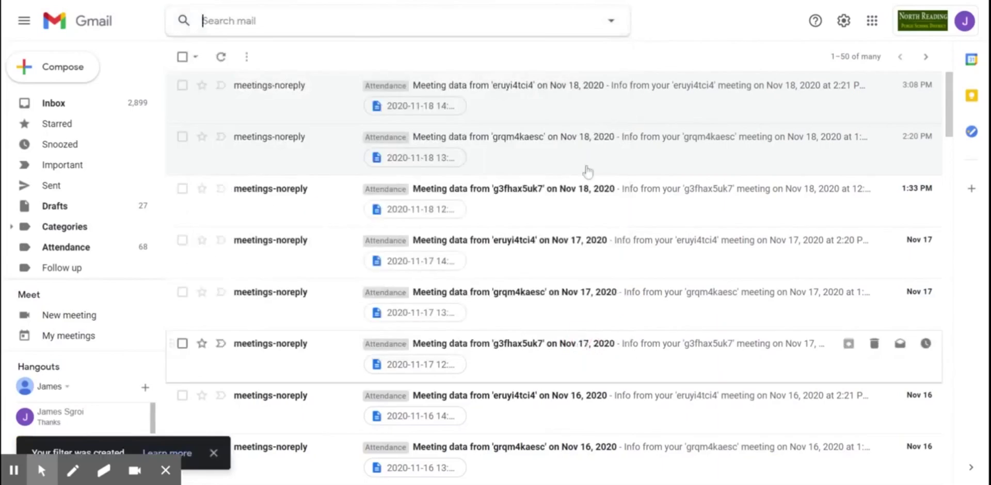
# Start a filter for messages like the newest message under the Google Doc Comments label
pyautogui.click(617, 82)
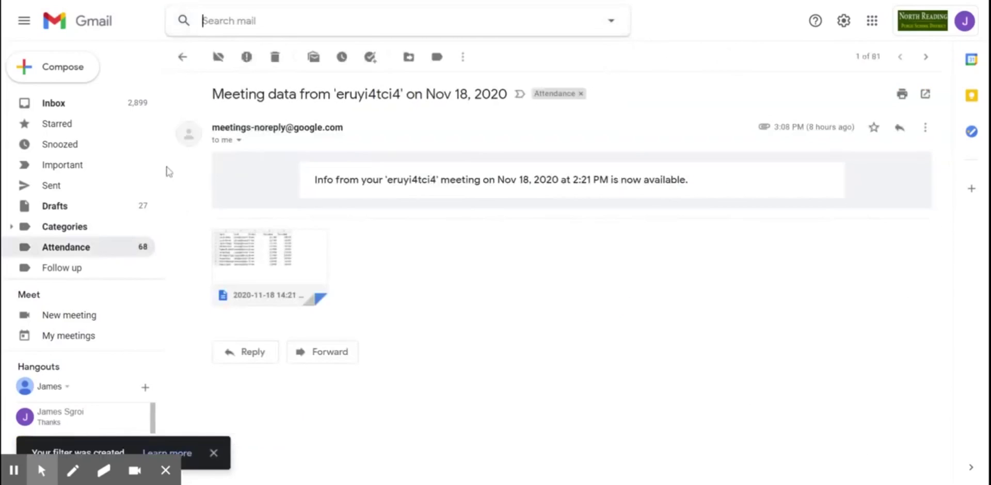
pyautogui.scroll(-3, 157, 170)
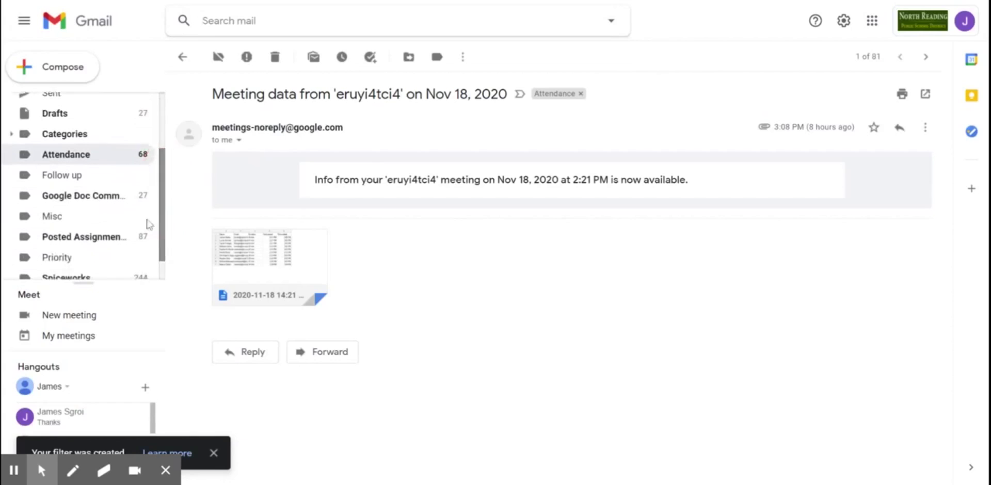
pyautogui.click(99, 205)
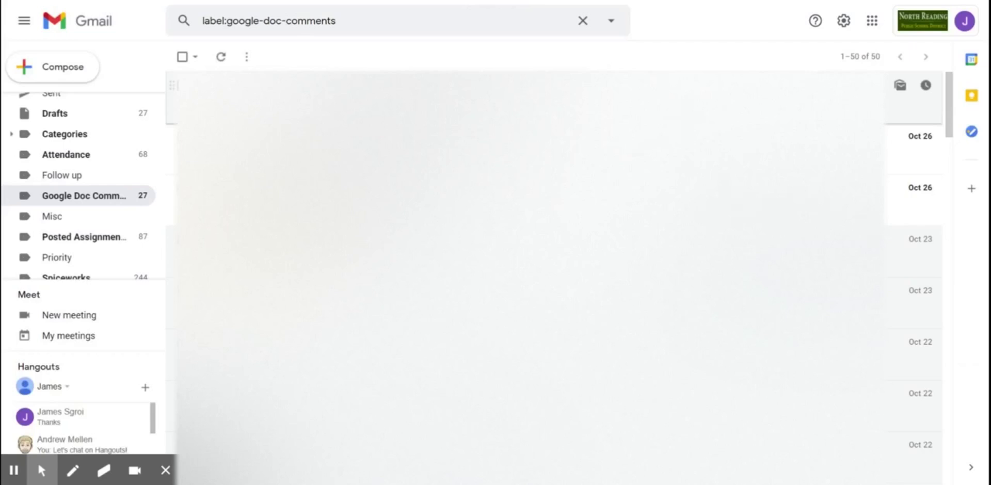
pyautogui.click(826, 101)
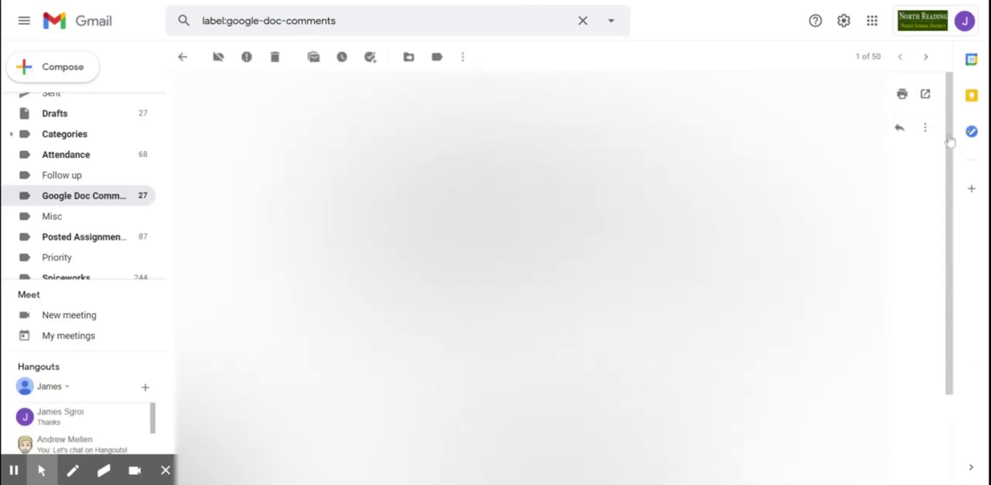
pyautogui.click(925, 133)
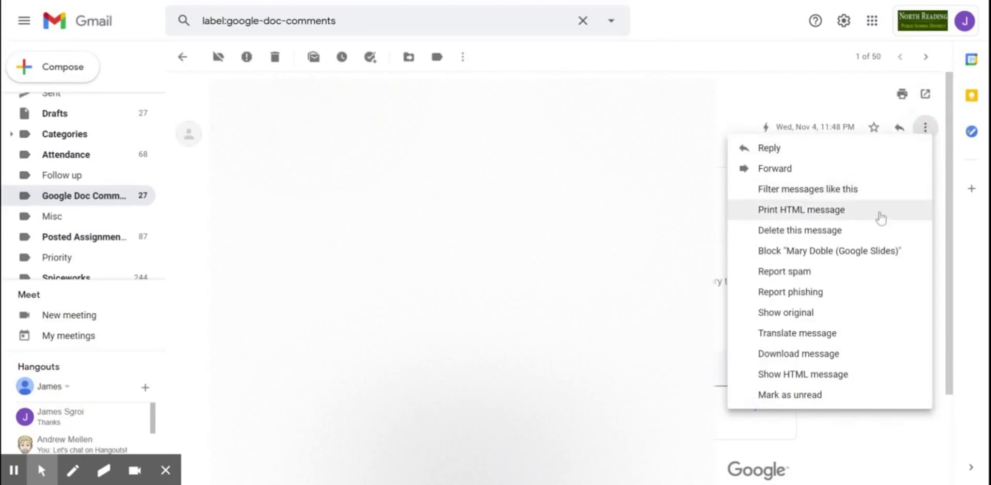
pyautogui.click(801, 192)
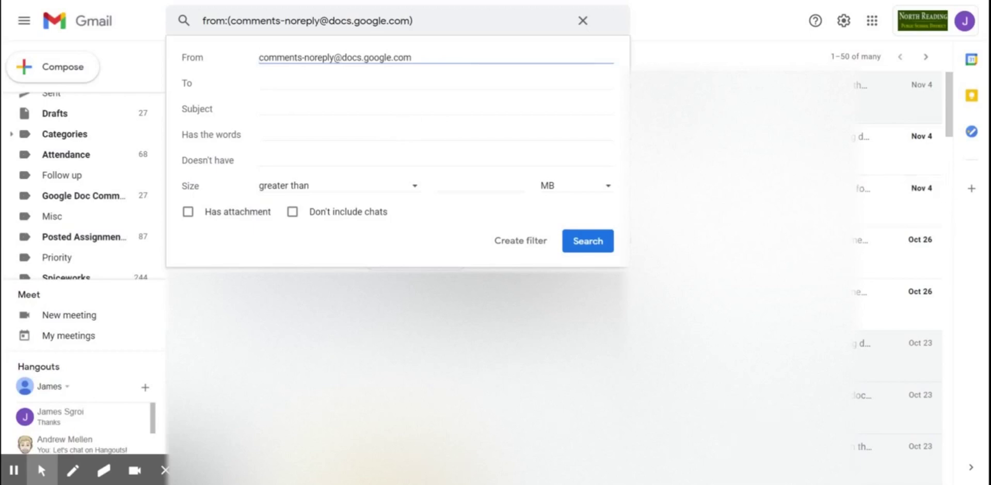
# Require the words "resolved a comment", in quotation marks, in the filter criteria
pyautogui.click(365, 134)
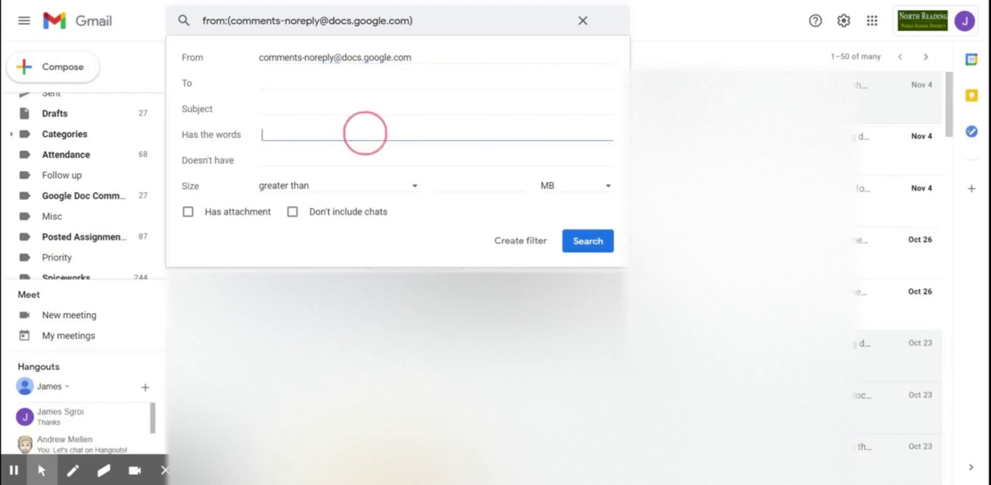
pyautogui.write('"res')
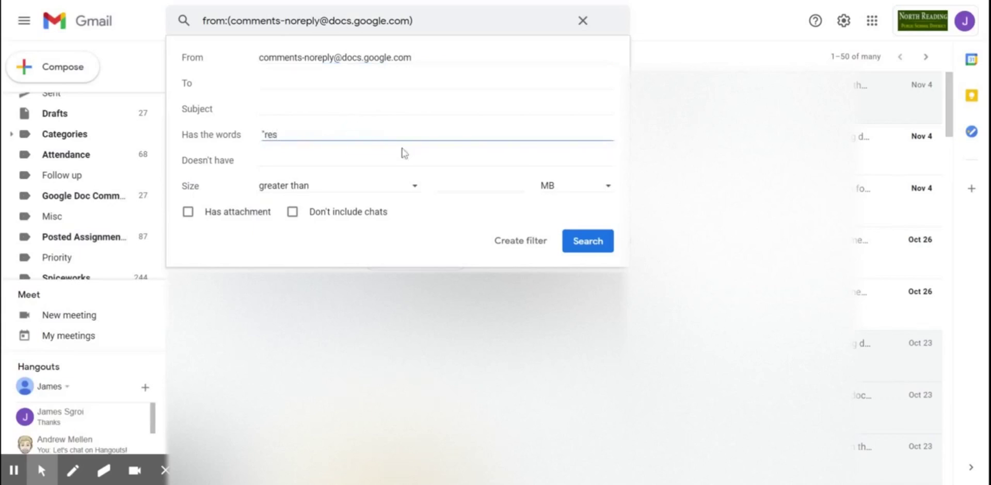
pyautogui.write('olved a comments')
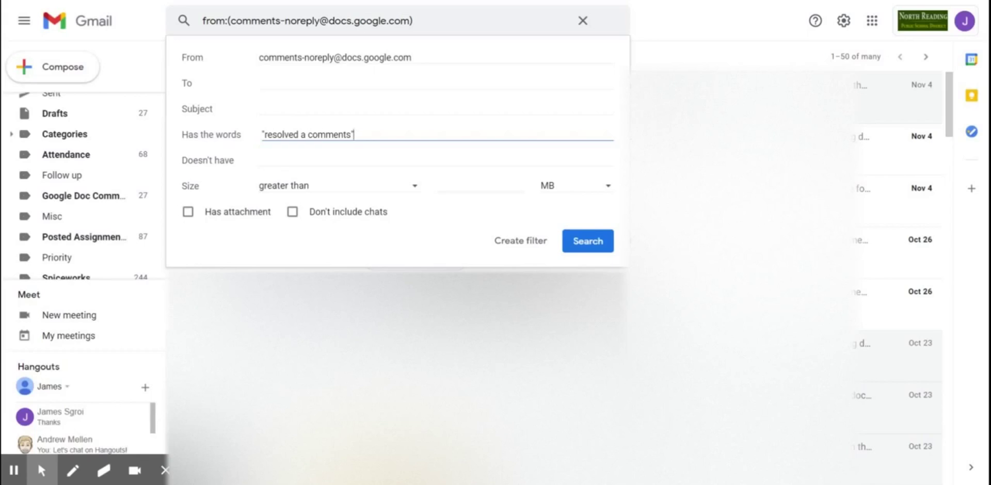
pyautogui.press('BackSpace')
pyautogui.write('"')
# Create the filter so matching messages skip the inbox and get the Google Doc Comments label
pyautogui.click(539, 241)
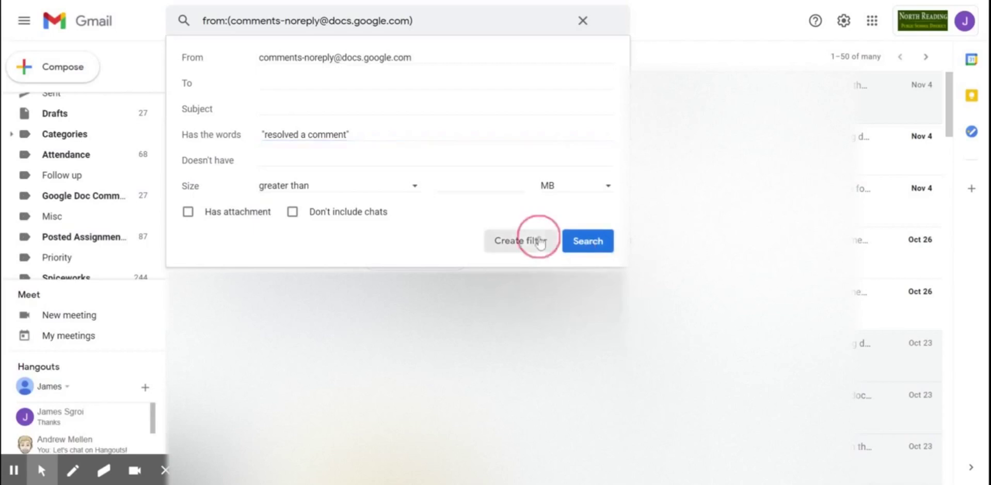
pyautogui.click(188, 85)
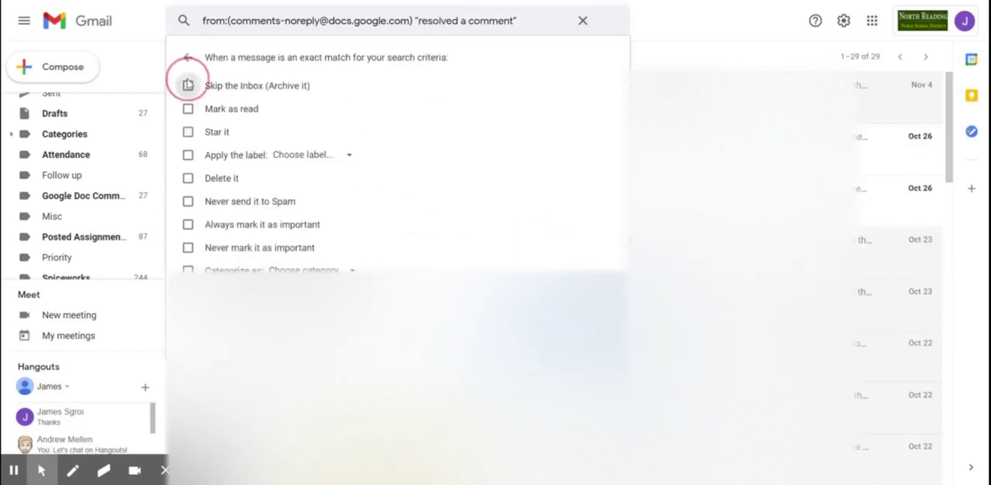
pyautogui.click(188, 155)
pyautogui.click(282, 159)
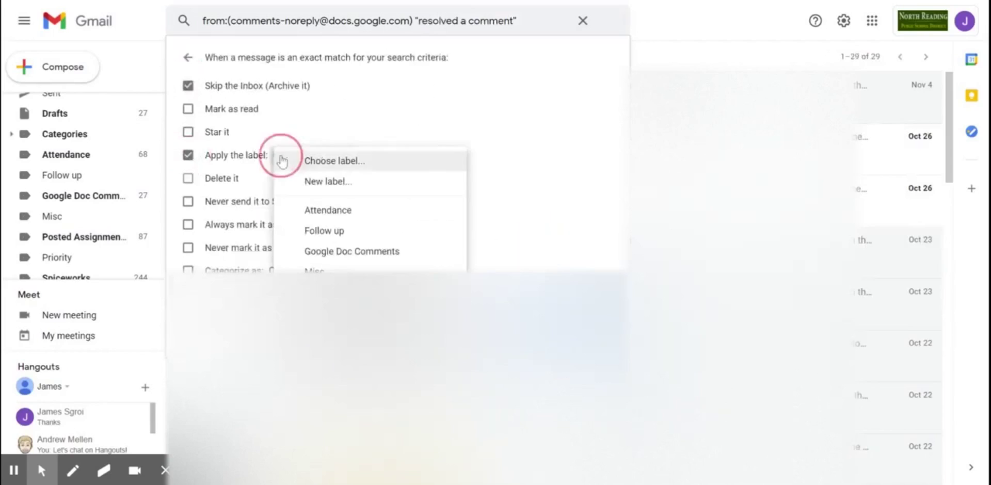
pyautogui.click(343, 253)
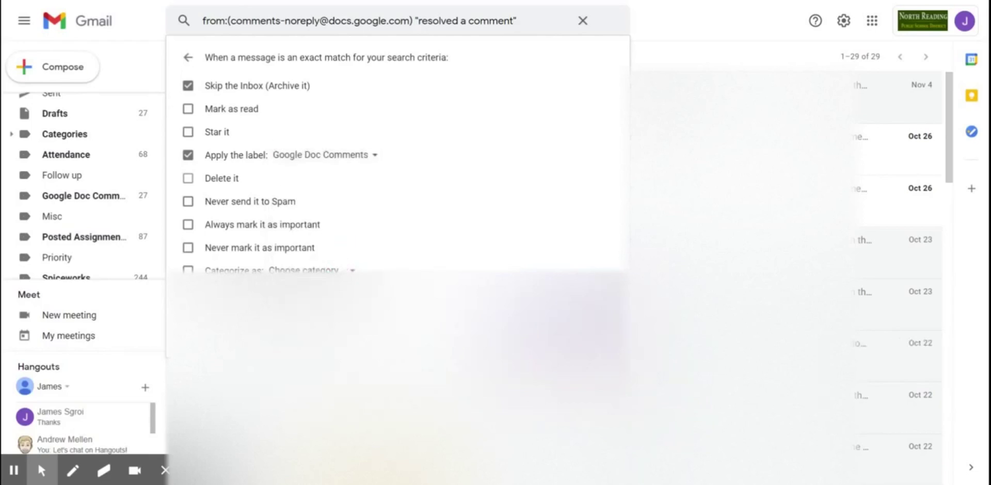
pyautogui.click(516, 343)
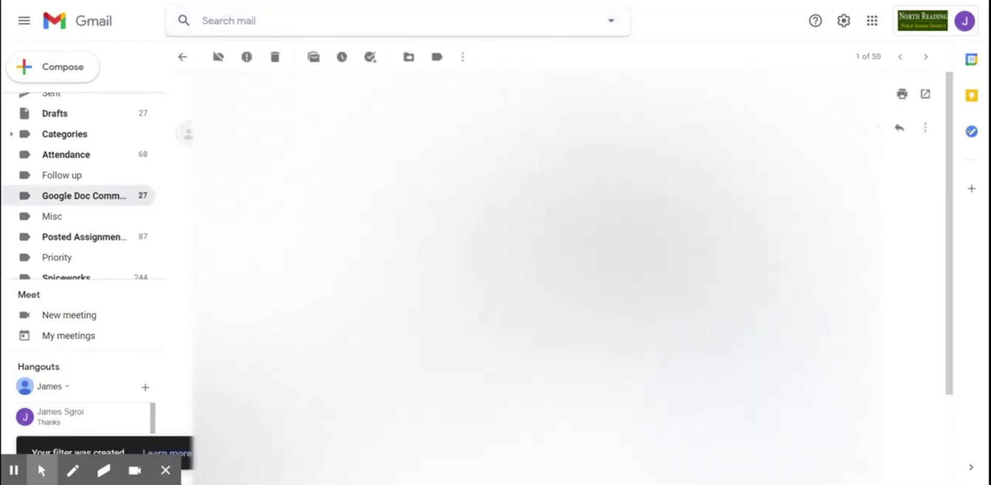
# Leave the open message and look through the mailbox's list of labels from the inbox
pyautogui.click(182, 57)
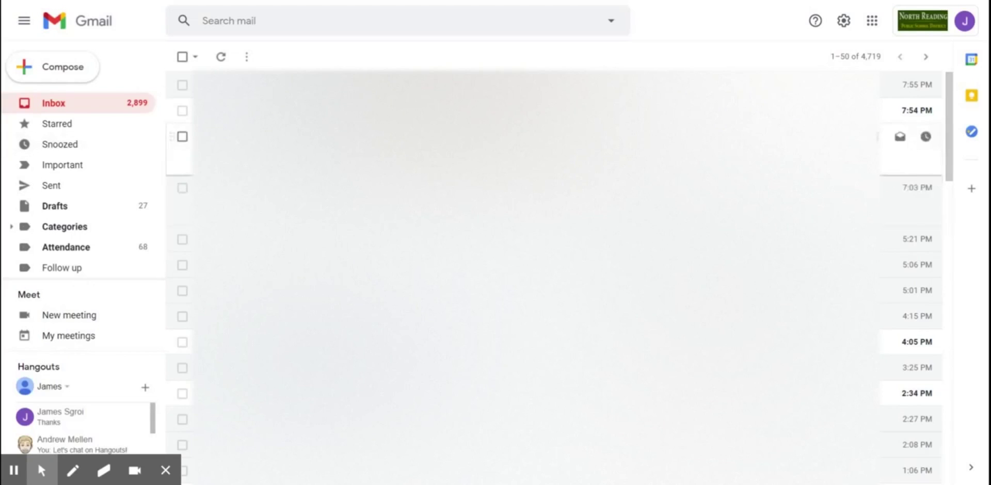
pyautogui.moveTo(162, 146); pyautogui.dragTo(158, 196)
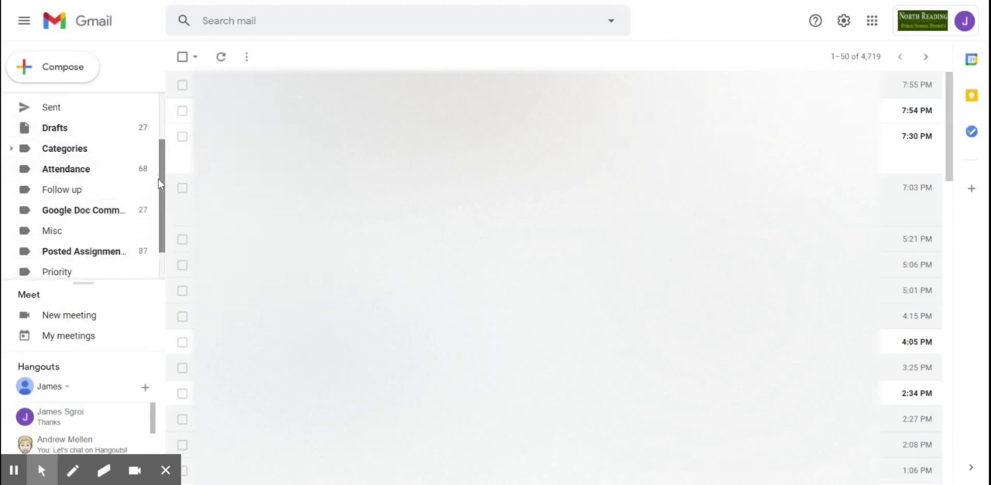
pyautogui.moveTo(159, 179); pyautogui.dragTo(162, 217)
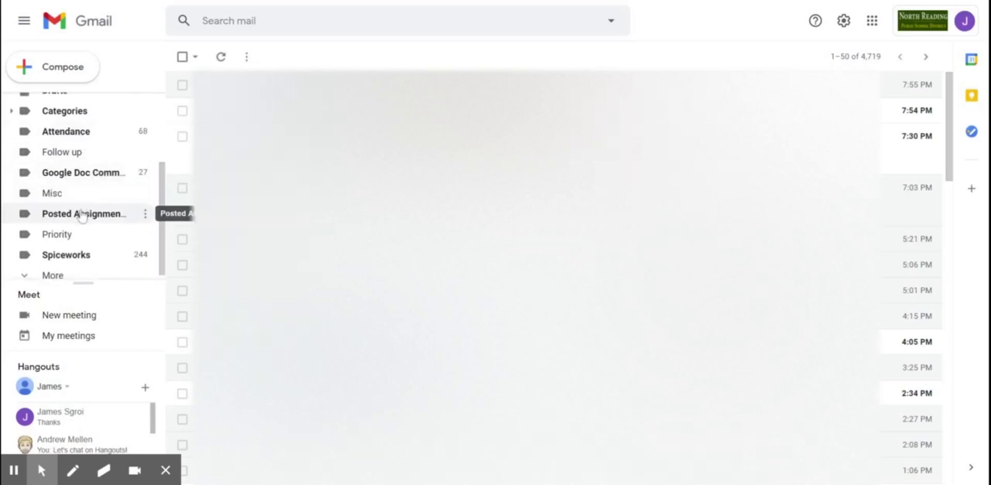
pyautogui.click(165, 211)
pyautogui.moveTo(166, 212); pyautogui.dragTo(175, 137)
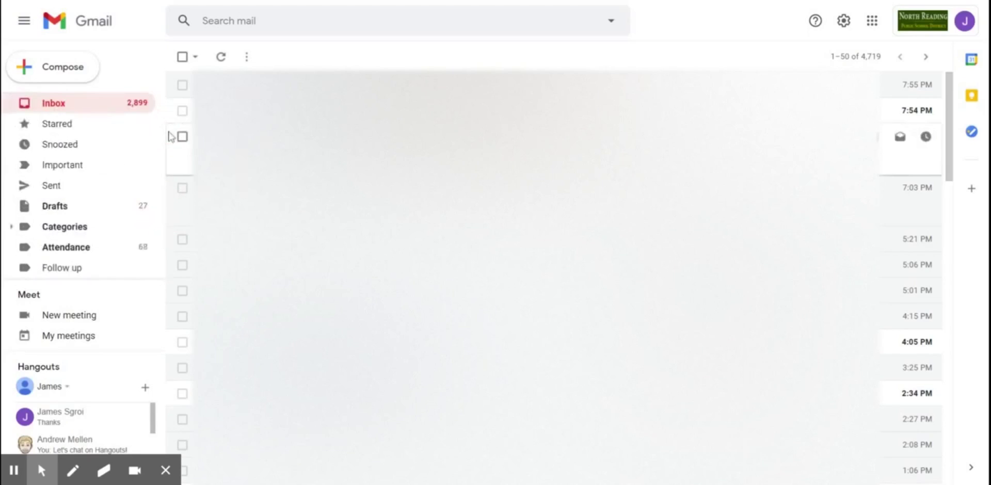
# Open the full mail settings at the list of filters and blocked addresses
pyautogui.click(845, 25)
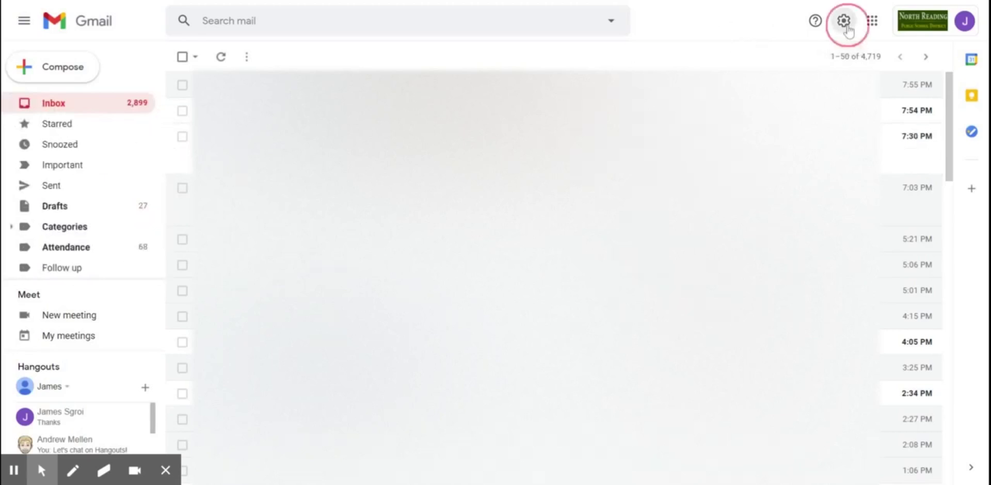
pyautogui.click(841, 95)
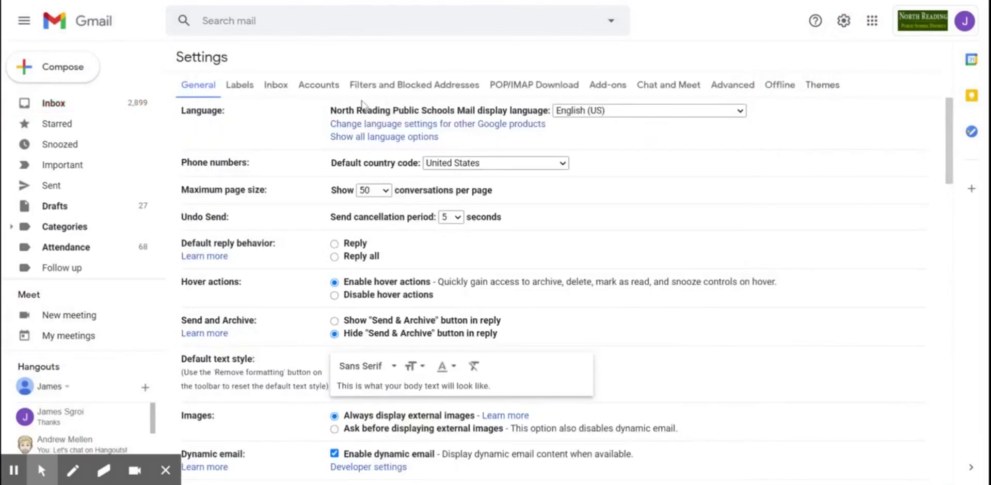
pyautogui.click(395, 87)
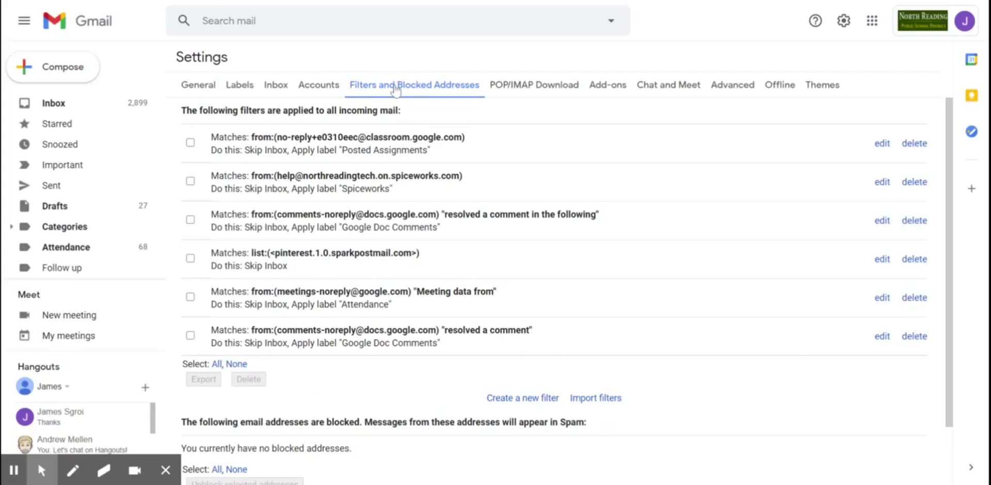